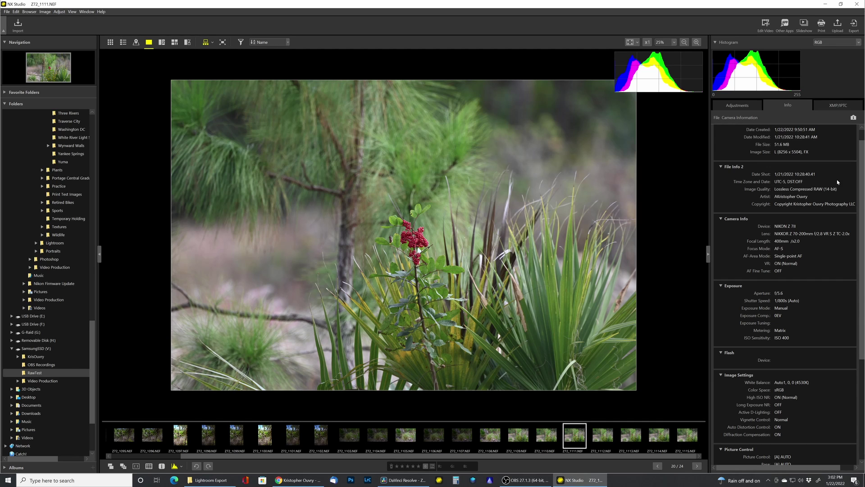
Jump to the last photo, Z72_1115, and split the viewer into a two-image comparison.
key(End)
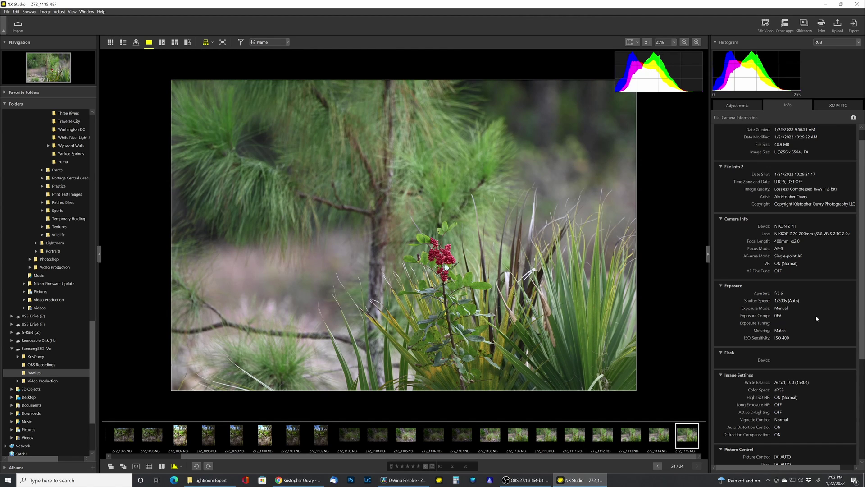
click(161, 42)
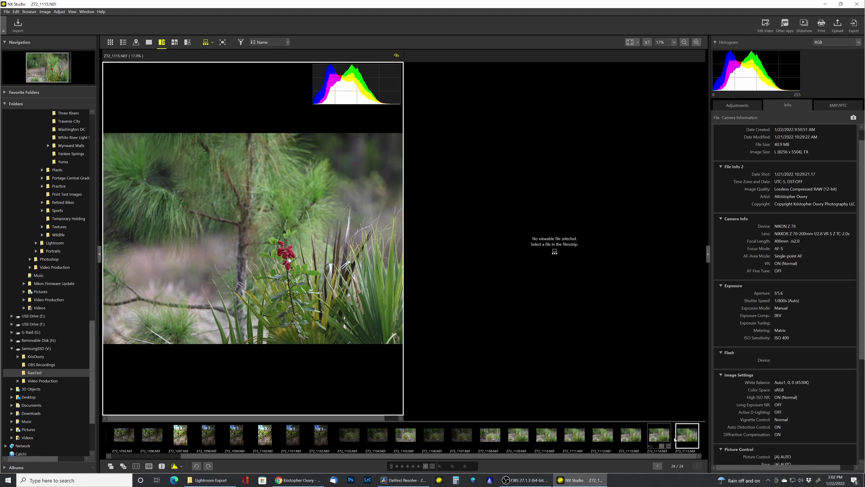
Put Z72_1111 in the left pane and Z72_1115 in the right, then select Z72_1111.
click(581, 436)
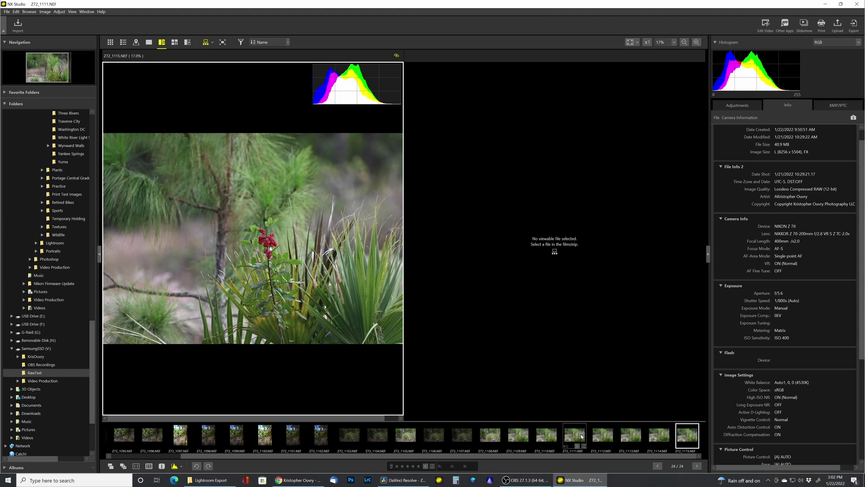
click(627, 315)
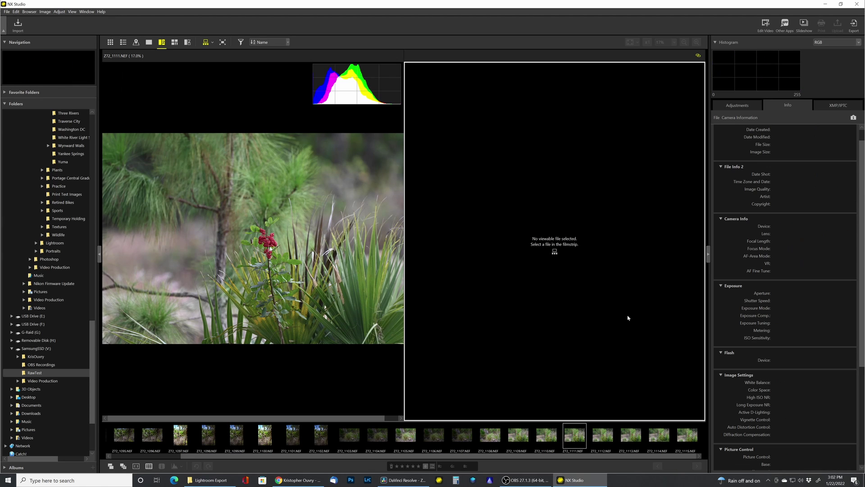
click(679, 429)
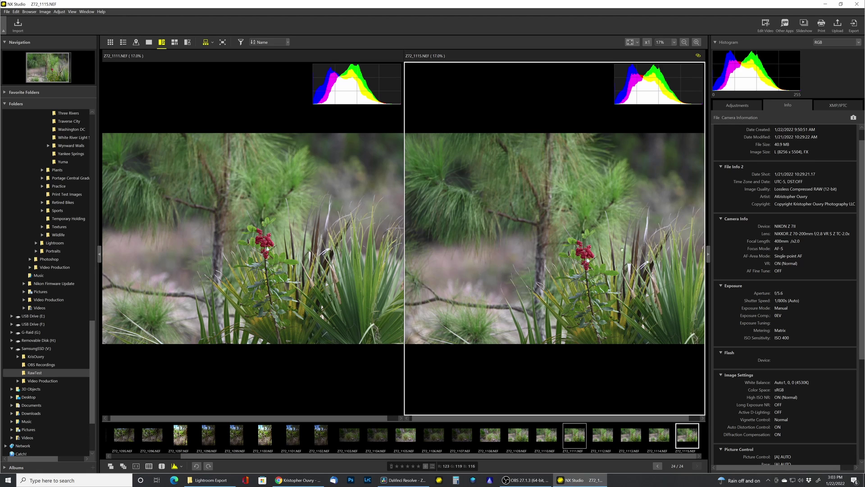
click(267, 249)
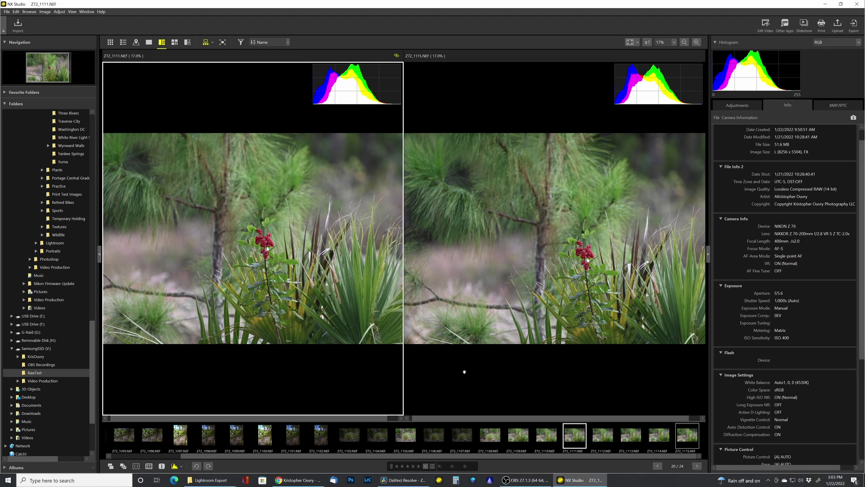
Select Z72_1115 and show its white balance, exposure and brightness adjustments instead of file info.
click(553, 262)
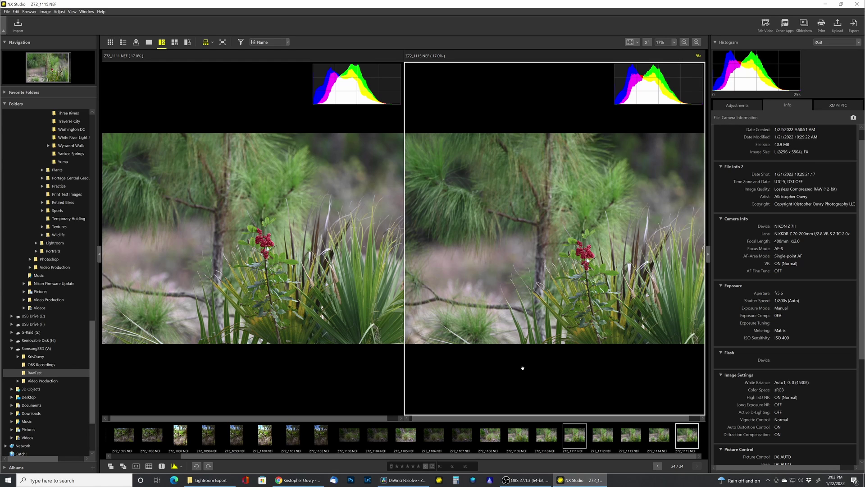
click(737, 105)
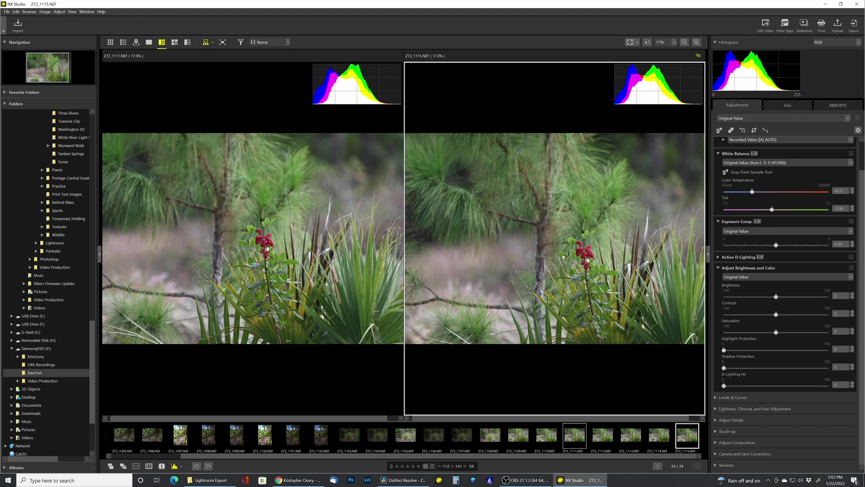
Zoom both photos to 33% centred on the red berries and scroll the filmstrip back.
scroll(563, 257, up, 2)
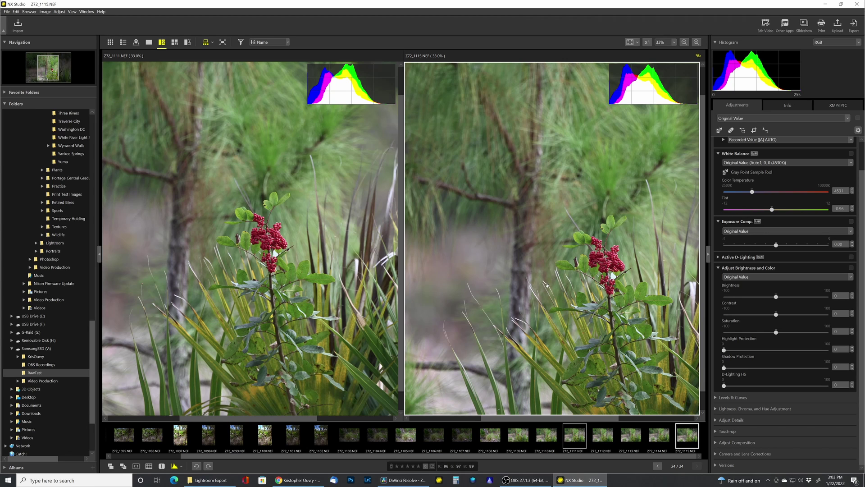
drag(546, 285, 511, 265)
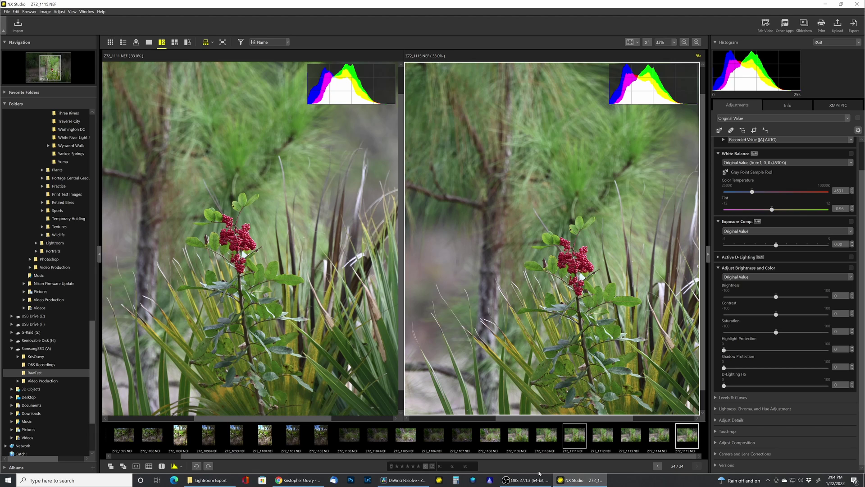
drag(545, 457, 465, 461)
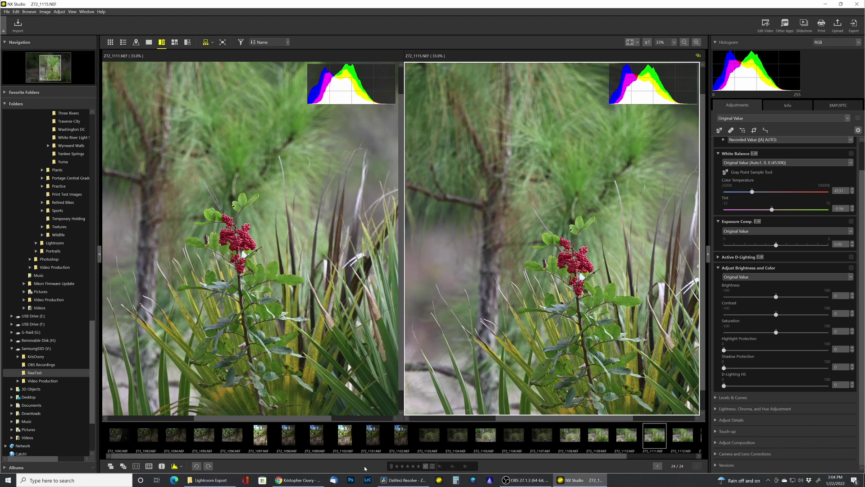
Load Z72_1097 into the left pane and Z72_1100 into the right pane.
click(259, 439)
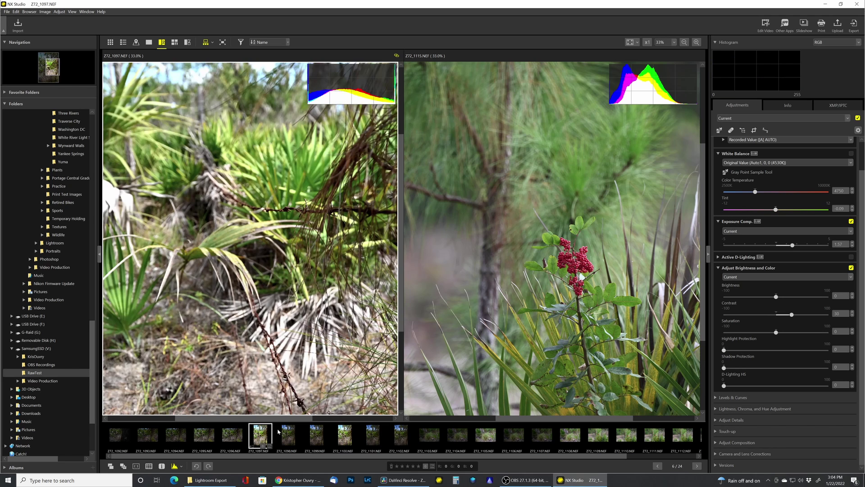
click(607, 274)
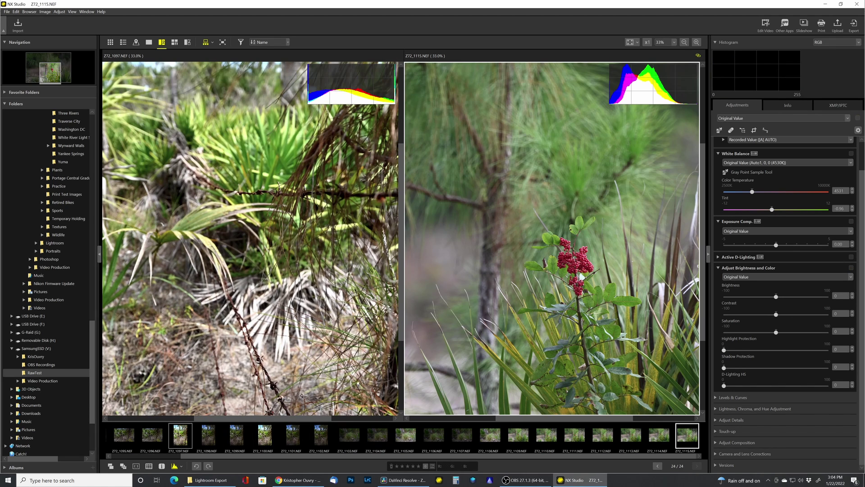
click(266, 438)
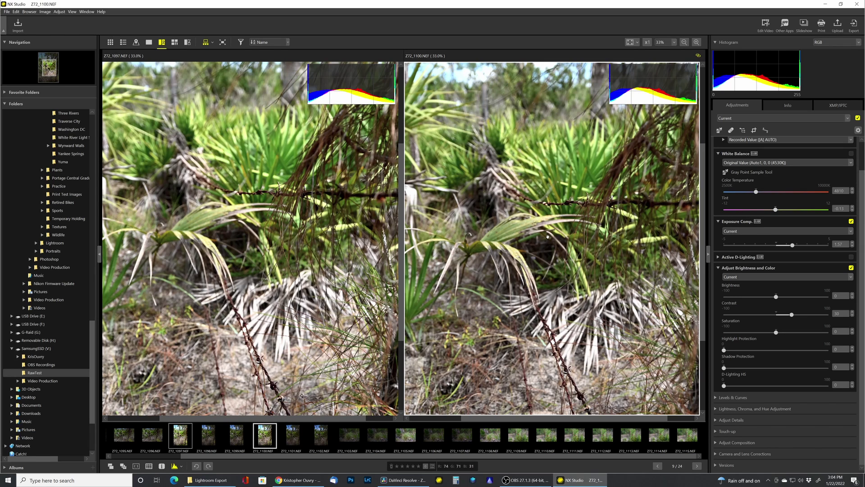
Zoom both palmetto scrub photos to 33% and pan the synced views around.
scroll(547, 236, down, 2)
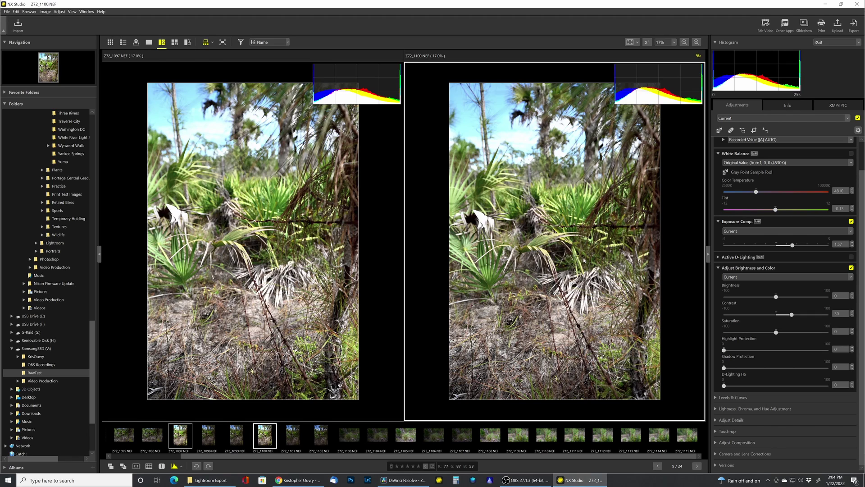
scroll(576, 262, up, 2)
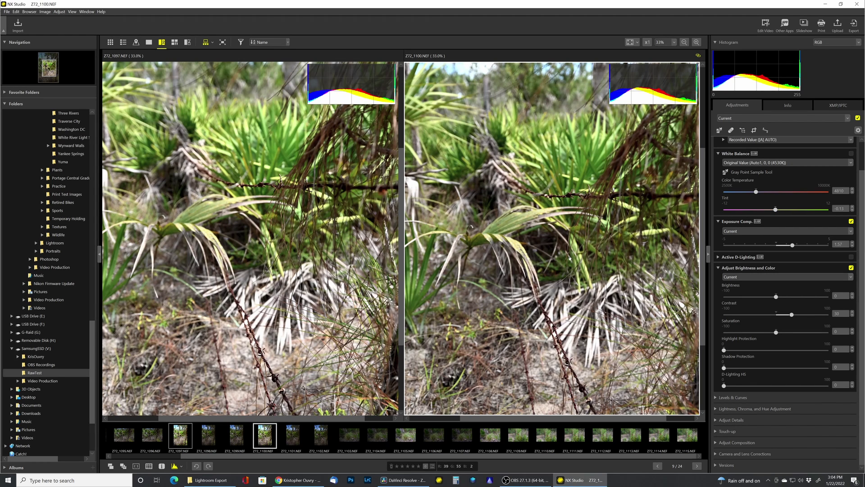
drag(597, 260, 570, 258)
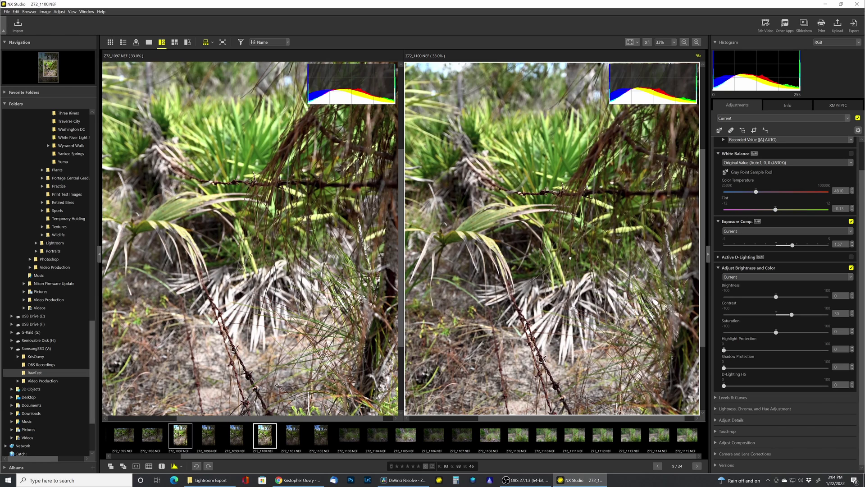
drag(570, 259, 658, 247)
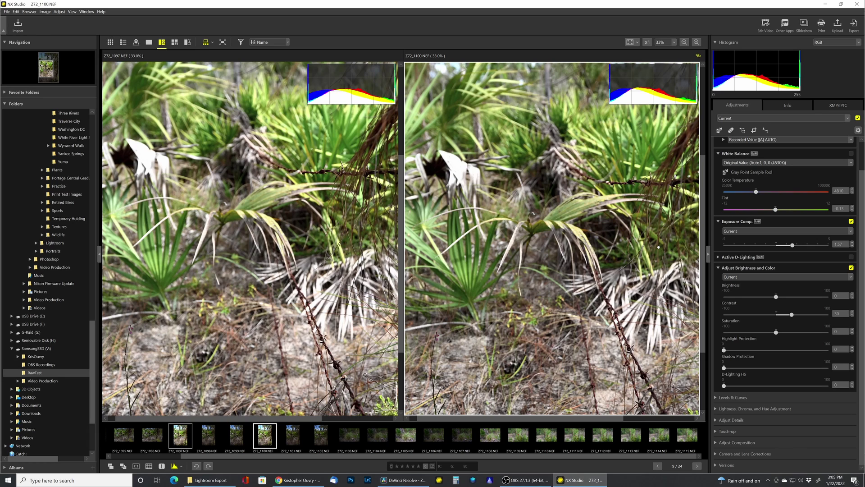
click(799, 106)
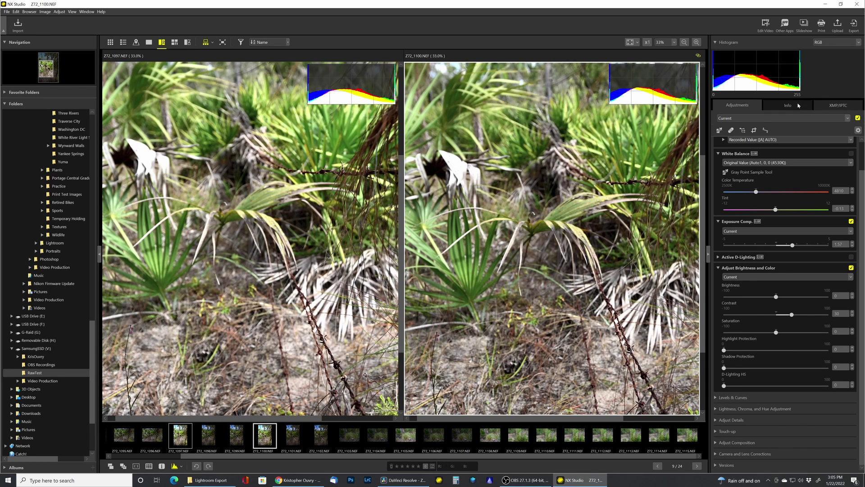
Inspect Z72_1097's 14-bit info at 100%, pan down, zoom back out, and pick Z72_1105.
click(597, 189)
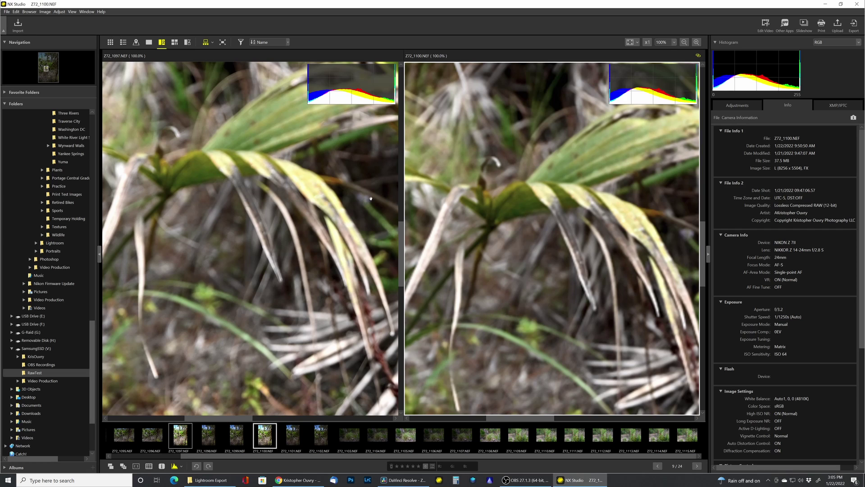
click(266, 195)
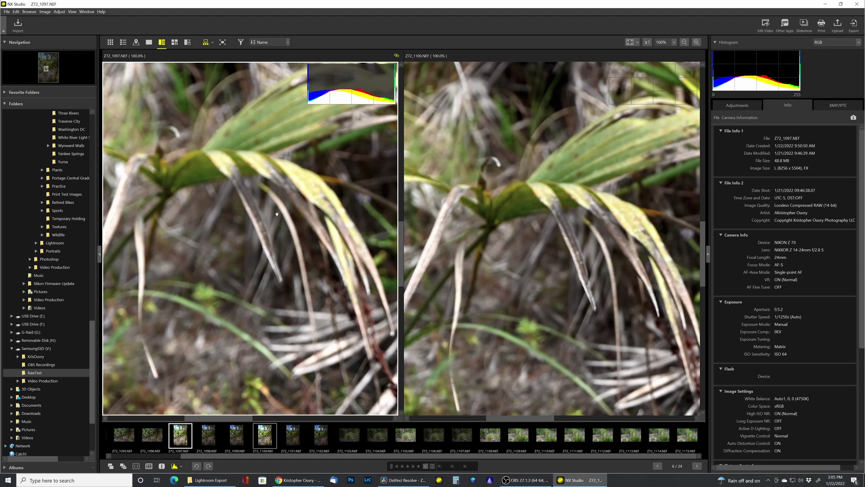
drag(277, 212, 276, 241)
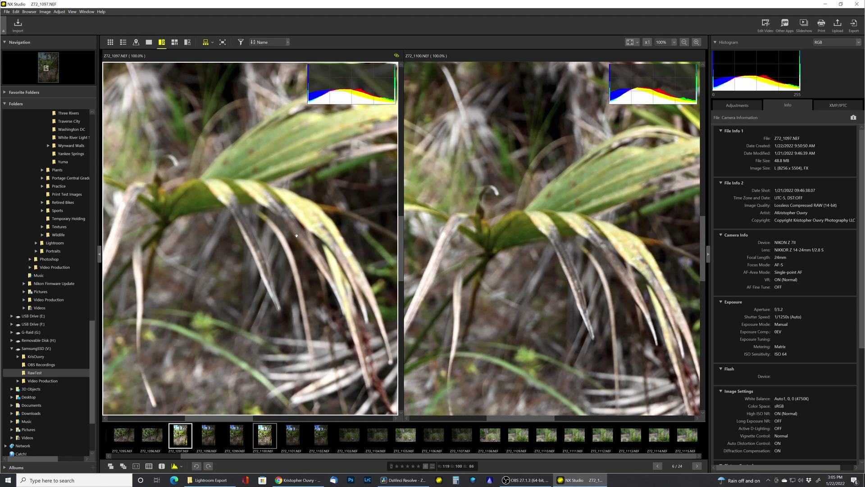
scroll(294, 255, down, 3)
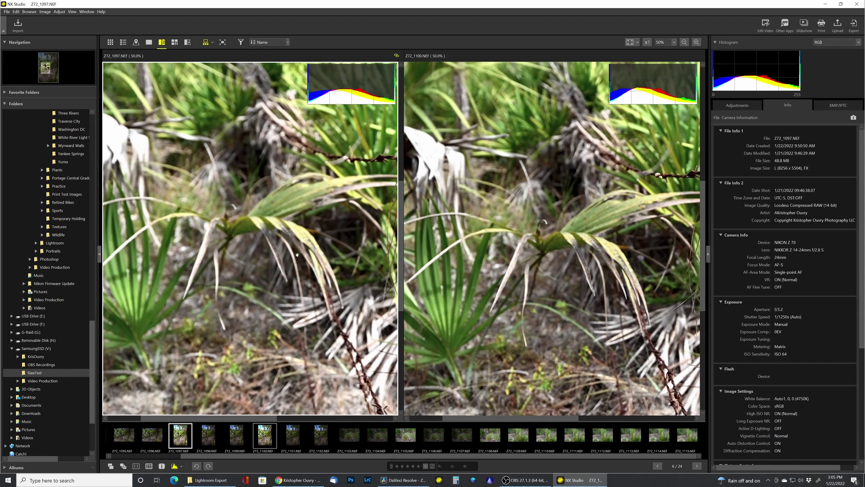
scroll(297, 255, down, 1)
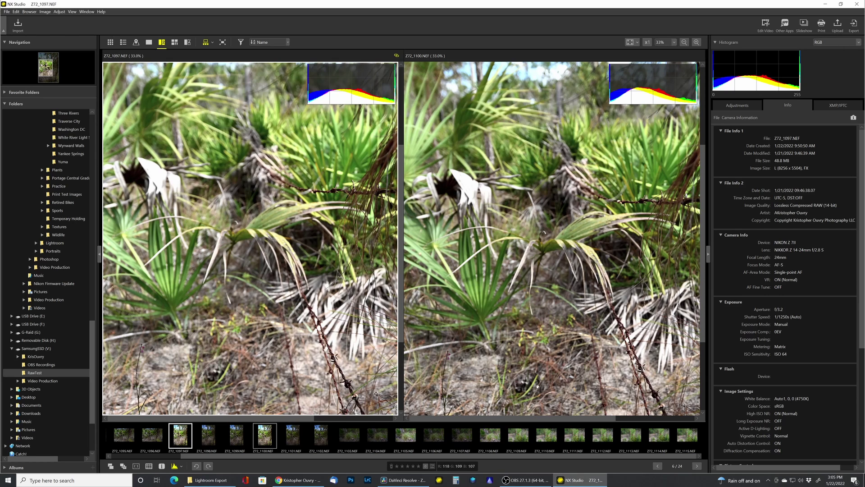
click(410, 439)
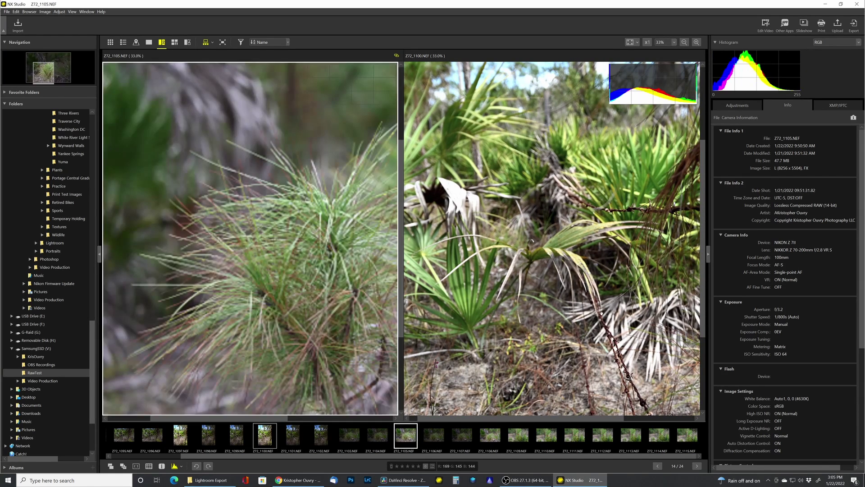
Load Z72_1108 into the right pane and pan both 33% views to centre the pine cluster.
click(568, 400)
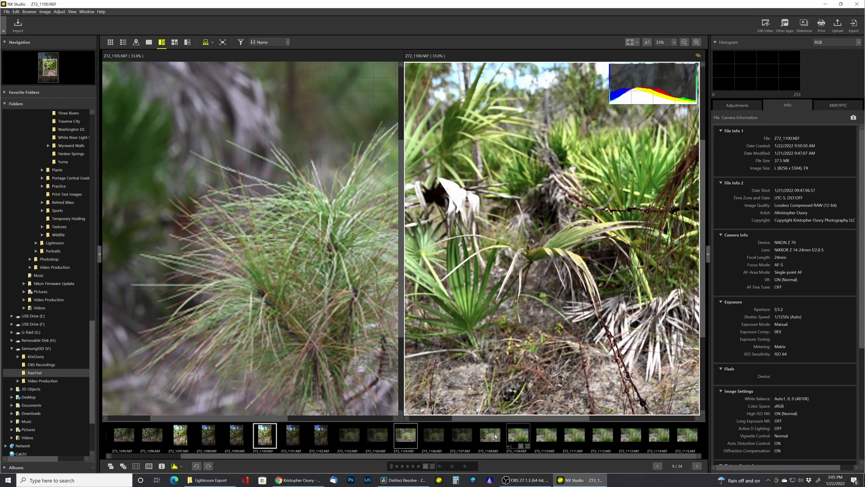
click(494, 436)
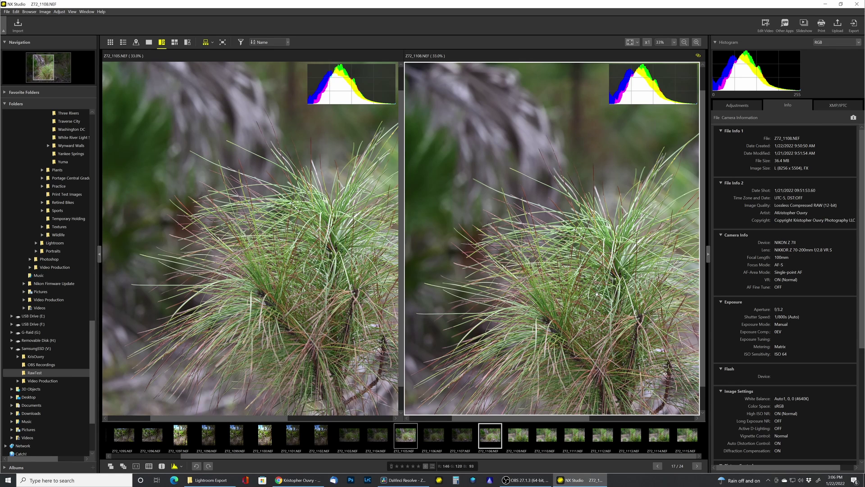
drag(597, 294, 548, 264)
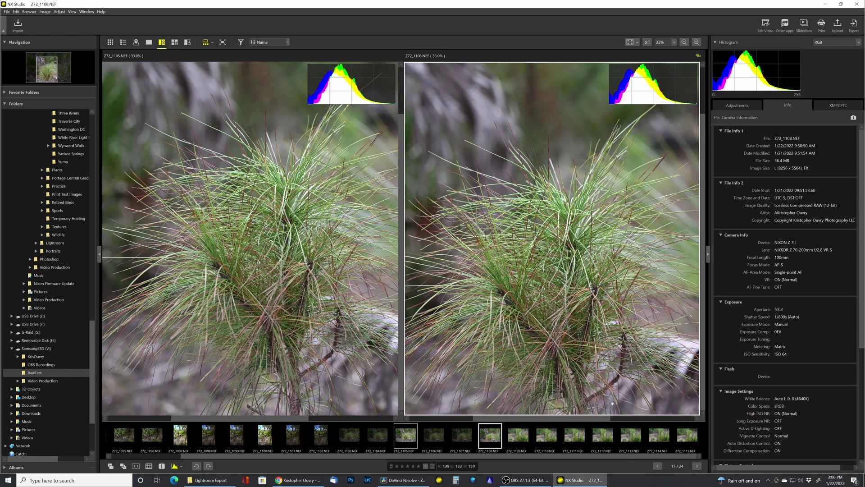
Zoom both pine-needle photos out from 33% to 17% to see them whole.
scroll(647, 269, down, 1)
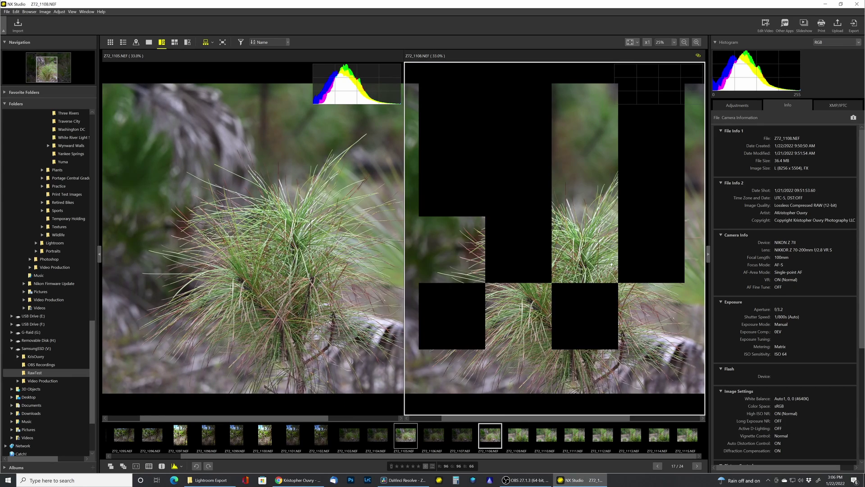
scroll(569, 312, down, 1)
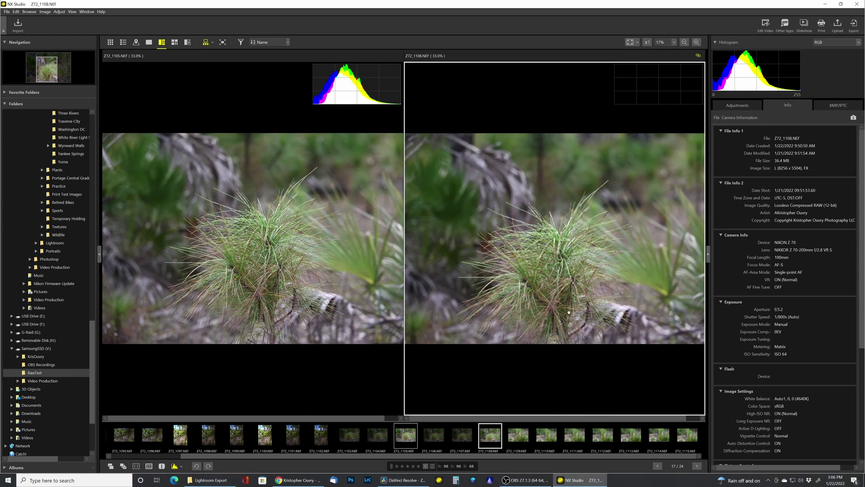